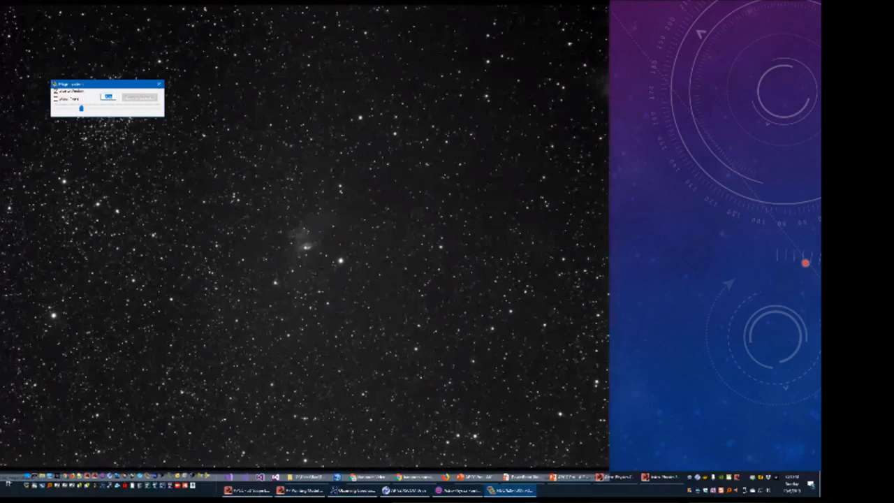
# Examine the emission nebula and ring nebula images at different magnifications.
pyautogui.click(68, 102)
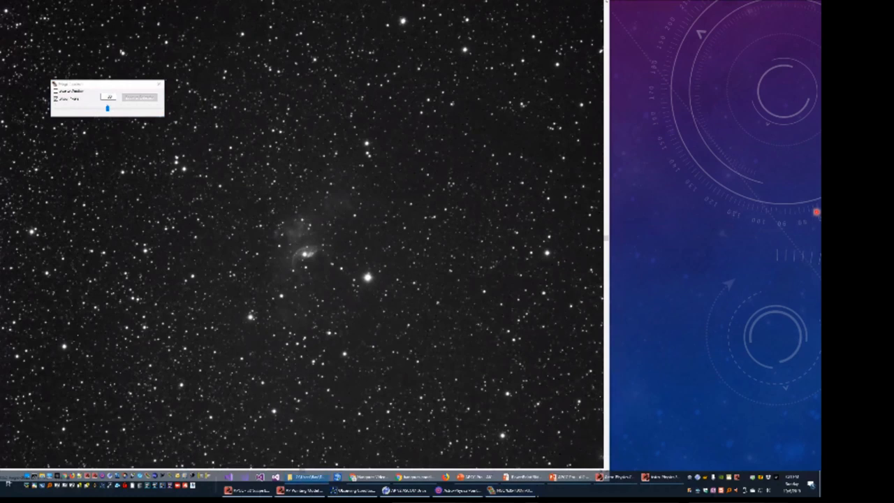
pyautogui.moveTo(107, 108); pyautogui.dragTo(81, 108)
pyautogui.scroll(-2, 77, 108)
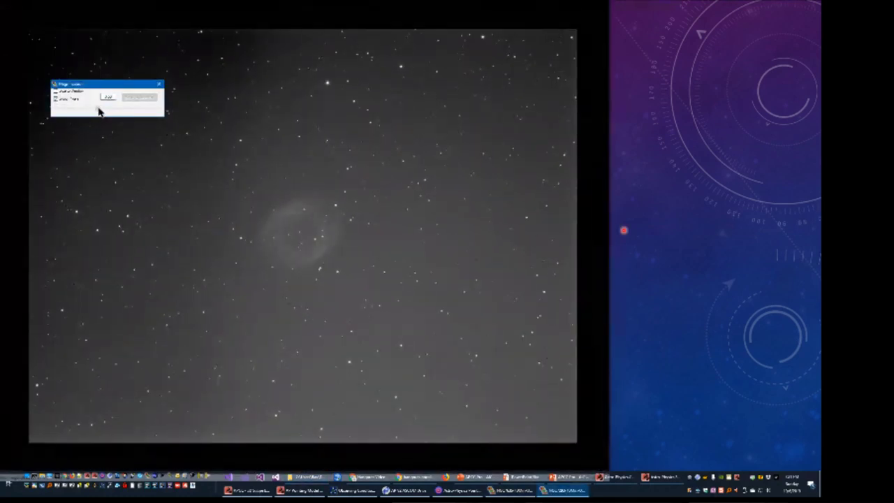
pyautogui.moveTo(98, 109); pyautogui.dragTo(102, 112)
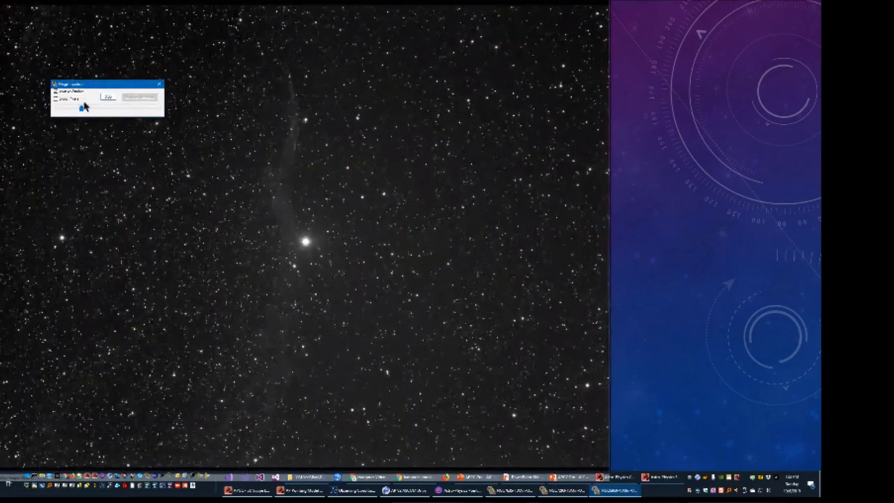
# Enlarge the image of the long wispy nebula beside the bright star and inspect its faint detail and star field.
pyautogui.click(70, 102)
pyautogui.moveTo(80, 109); pyautogui.dragTo(105, 109)
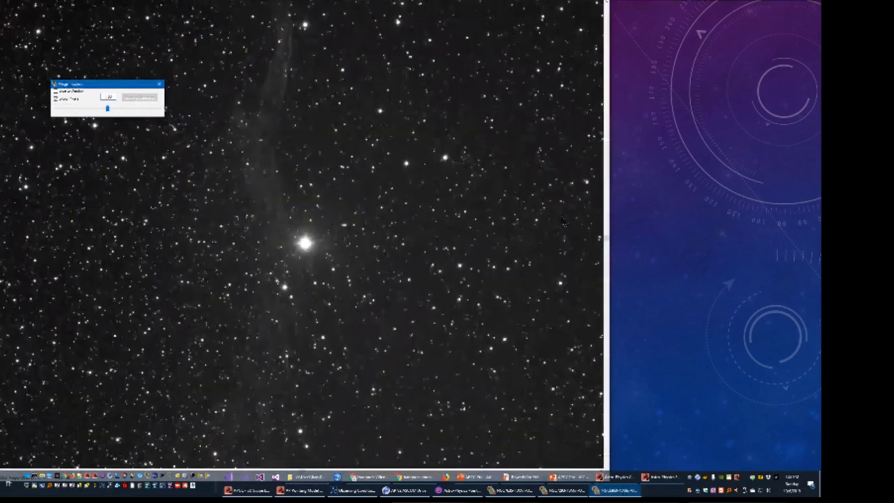
pyautogui.click(116, 109)
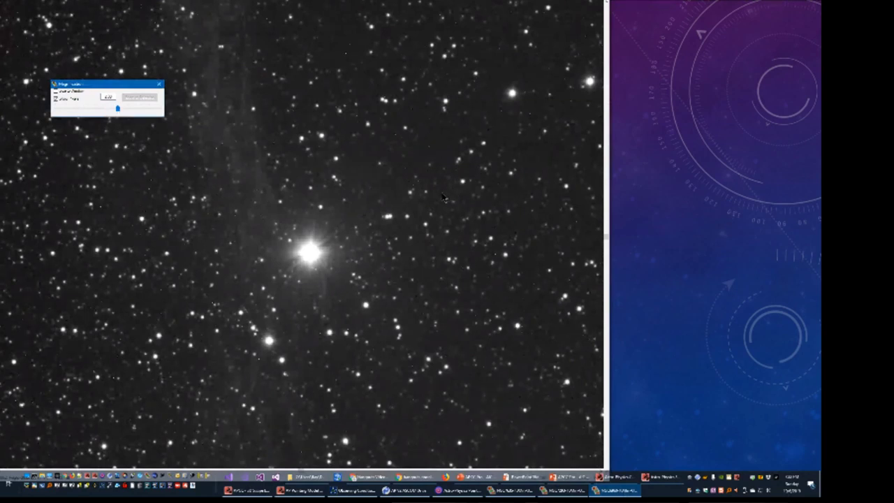
pyautogui.click(583, 64)
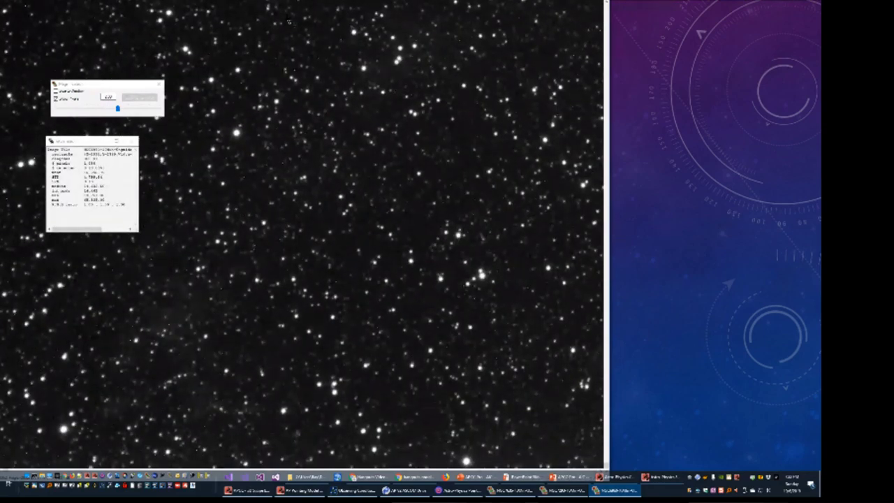
pyautogui.moveTo(266, 71); pyautogui.dragTo(318, 130)
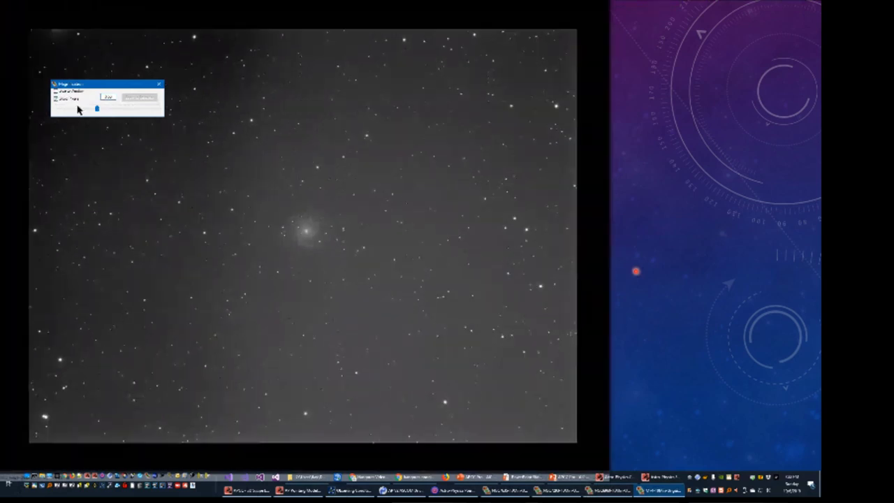
# Magnify the first spiral galaxy image and widen its window.
pyautogui.moveTo(100, 109); pyautogui.dragTo(107, 109)
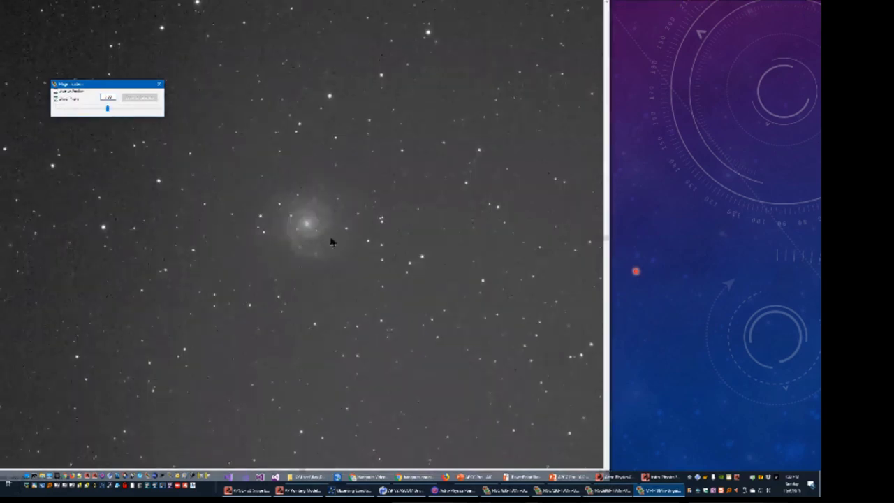
pyautogui.click(118, 110)
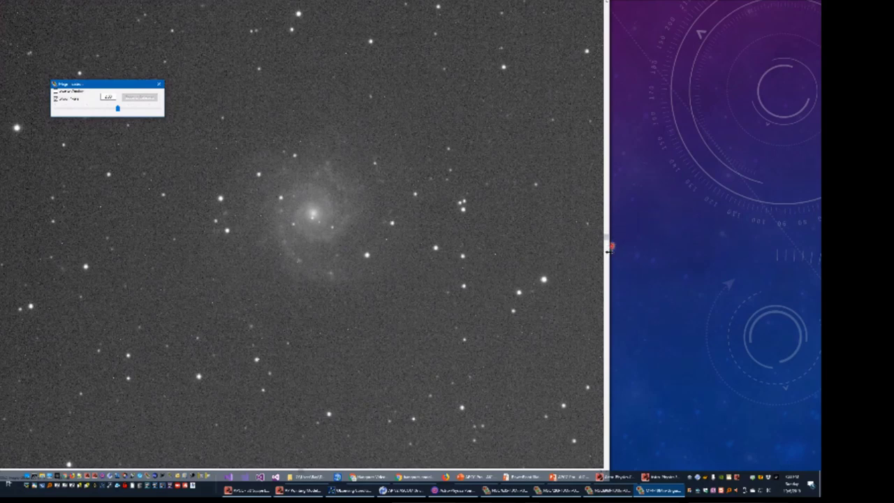
pyautogui.moveTo(609, 250)
pyautogui.mouseDown()
pyautogui.moveTo(629, 250)
pyautogui.moveTo(605, 255)
pyautogui.mouseUp()
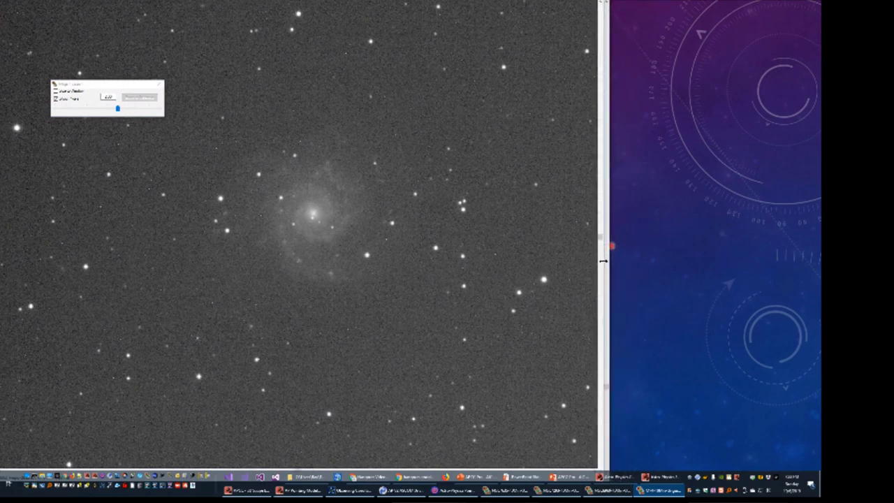
pyautogui.moveTo(603, 261); pyautogui.dragTo(669, 269)
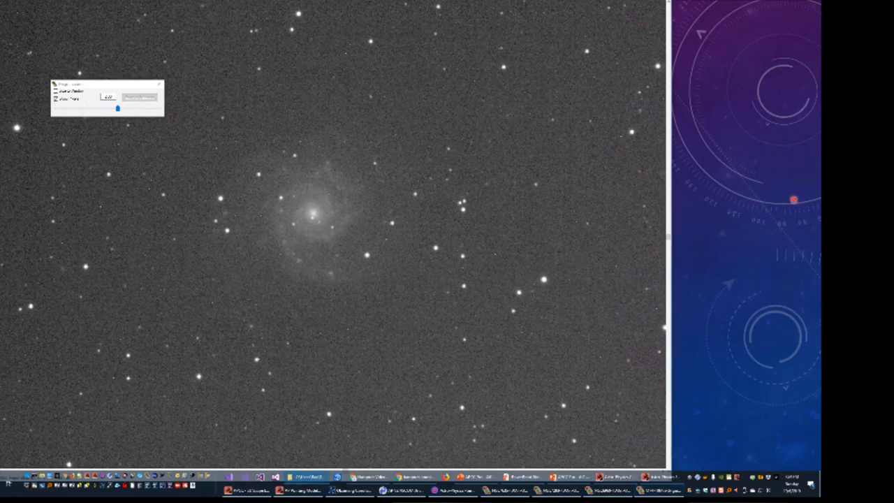
# Compare the second spiral galaxy image, viewing it enlarged, reduced and enlarged again.
pyautogui.click(660, 490)
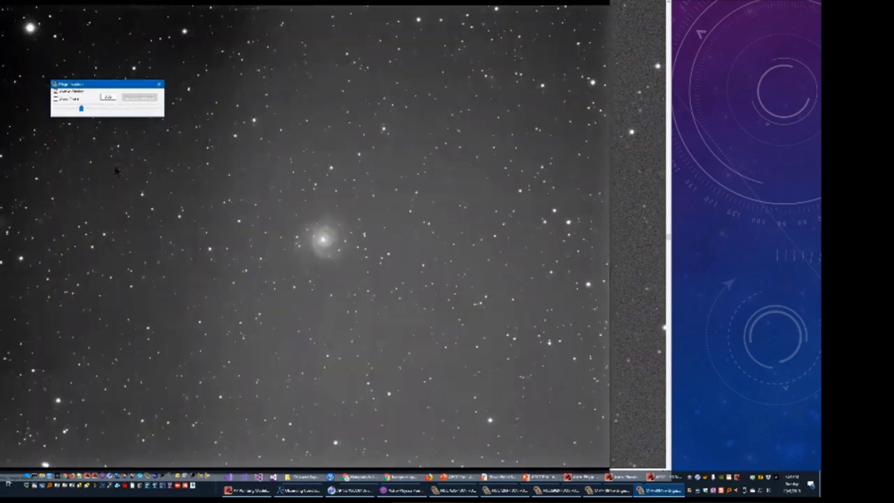
pyautogui.click(56, 99)
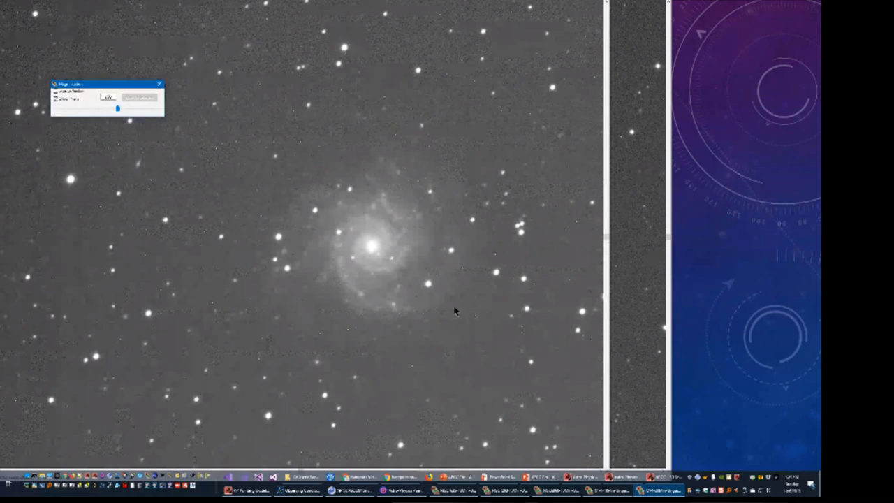
pyautogui.moveTo(115, 109); pyautogui.dragTo(88, 114)
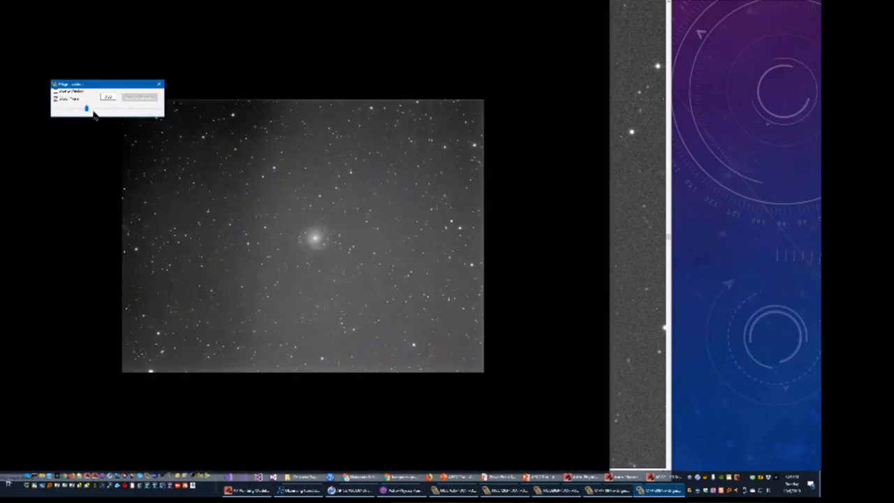
pyautogui.click(84, 109)
pyautogui.moveTo(107, 111); pyautogui.dragTo(116, 113)
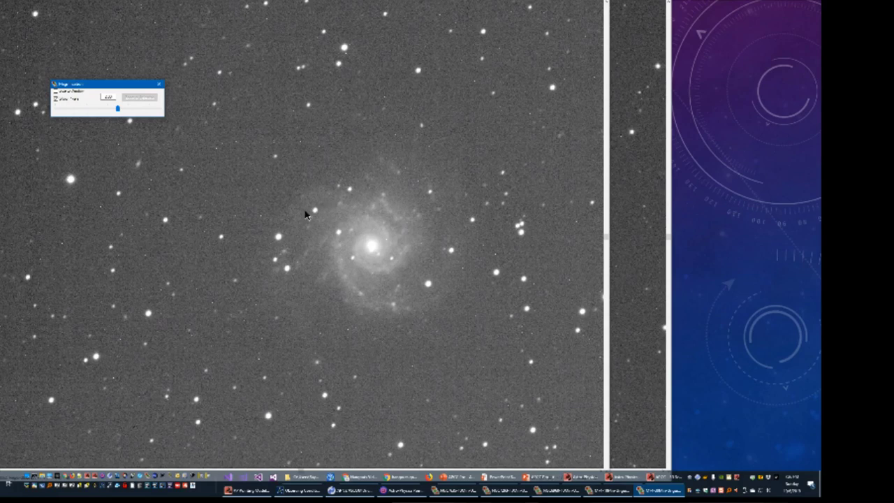
pyautogui.click(713, 203)
pyautogui.click(813, 154)
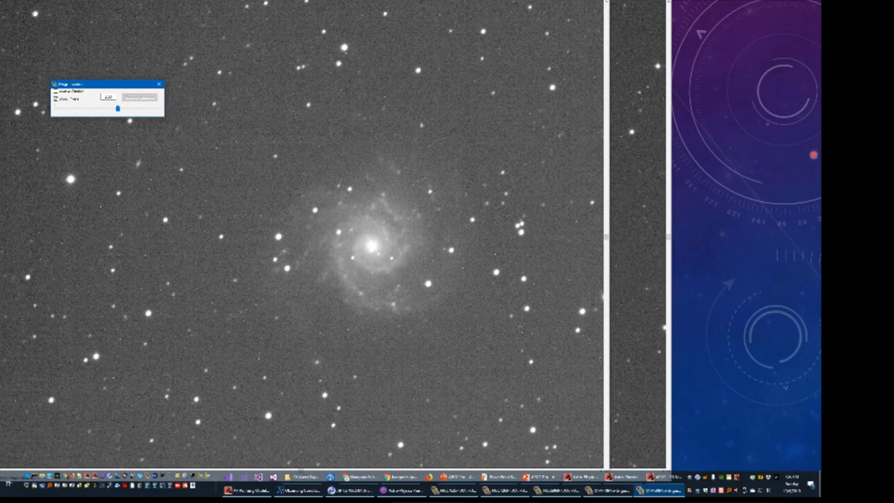
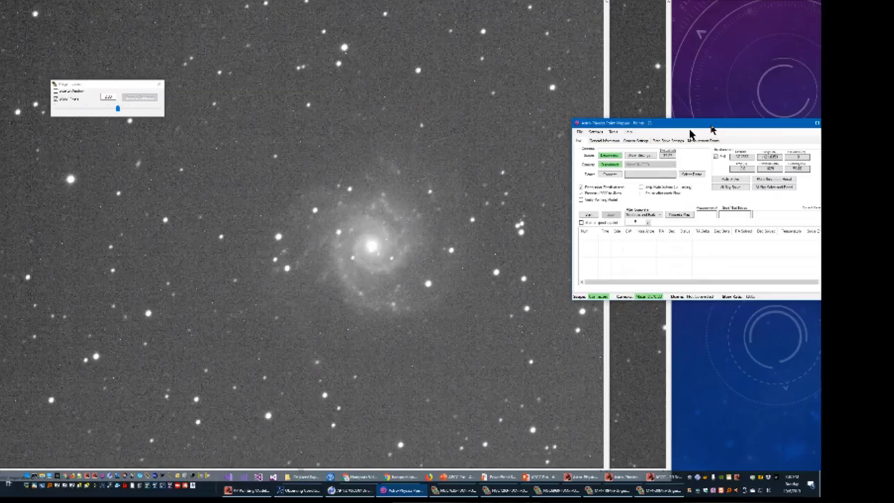
# Switch to Astro-Physics Point Mapper, display the measurement point map and exclude the west-side points.
pyautogui.click(702, 140)
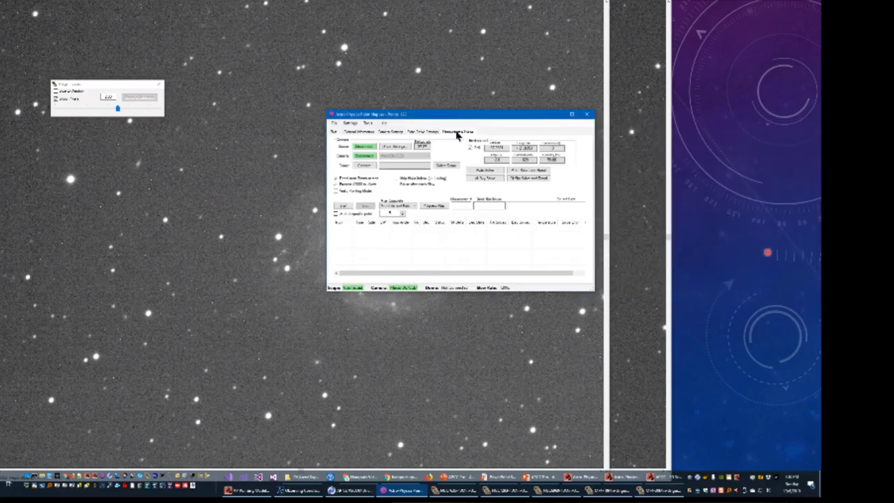
pyautogui.click(363, 161)
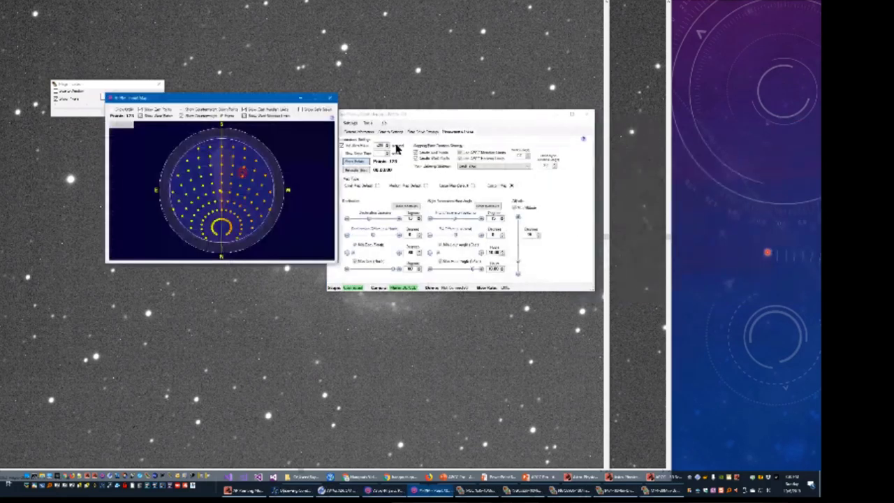
pyautogui.click(398, 133)
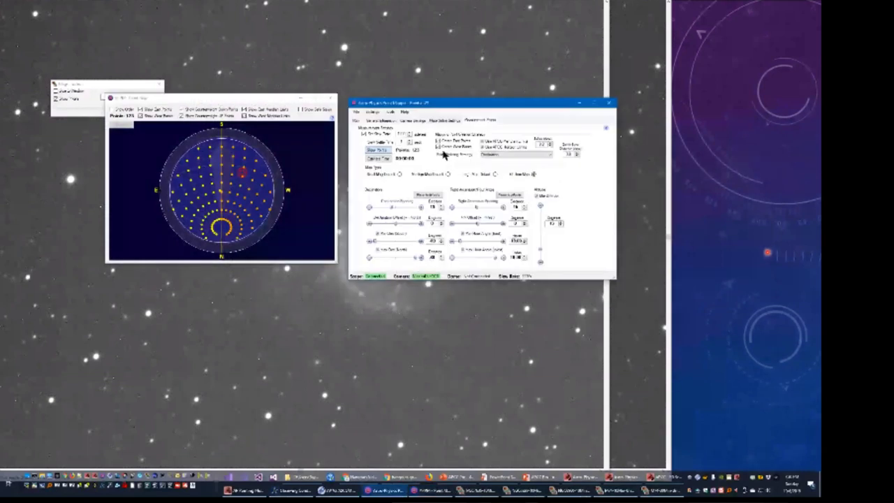
pyautogui.click(443, 149)
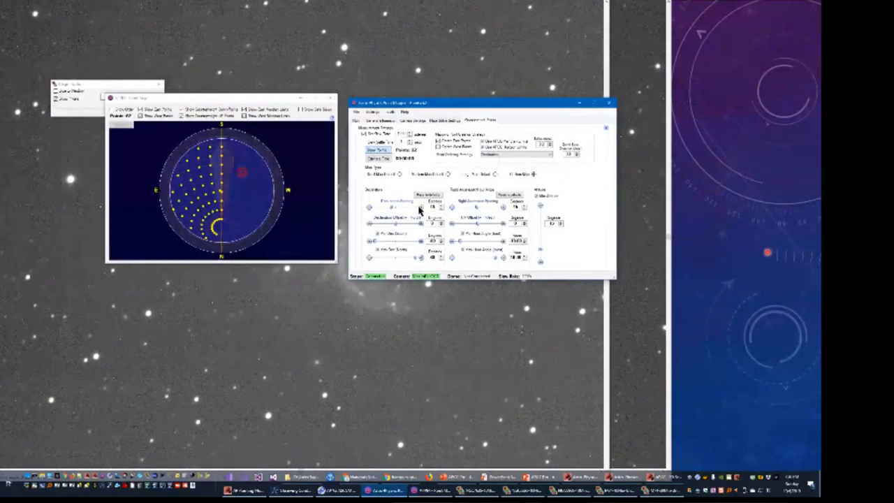
# Increase the declination spacing, set the minimum altitude to 30 degrees and narrow the eastern hour angle limit.
pyautogui.moveTo(420, 210); pyautogui.dragTo(400, 211)
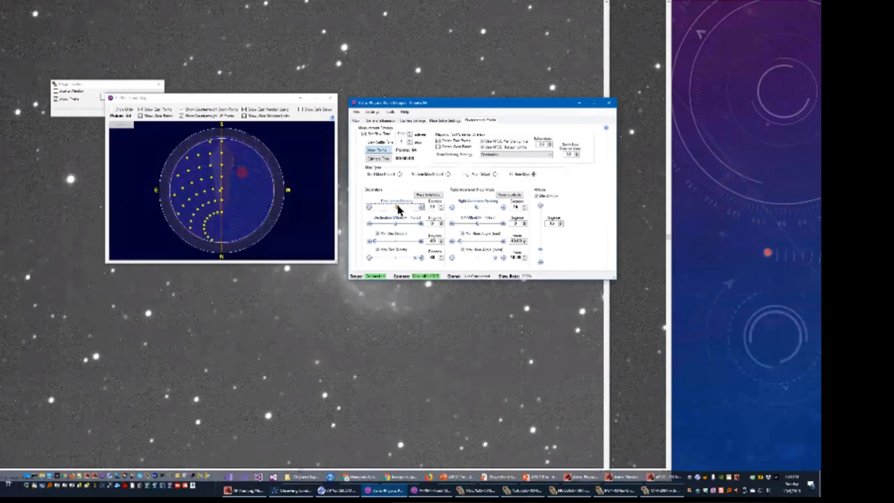
pyautogui.moveTo(540, 249); pyautogui.dragTo(539, 247)
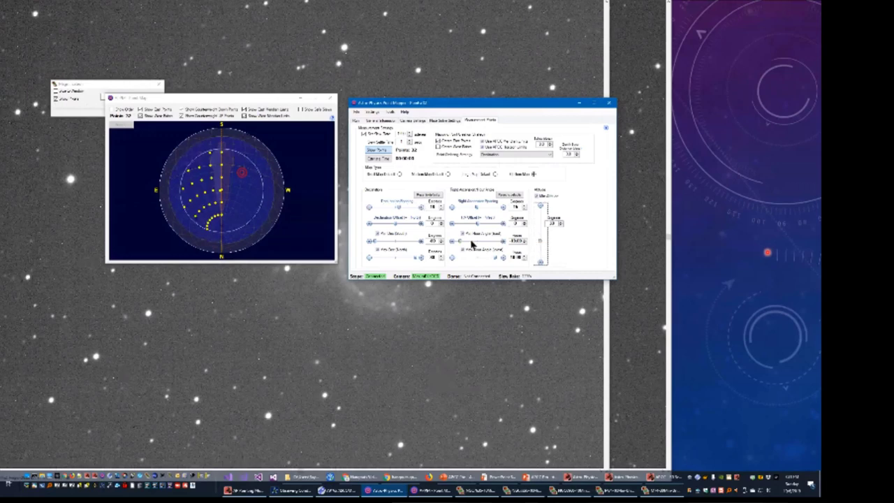
pyautogui.moveTo(454, 242)
pyautogui.mouseDown()
pyautogui.moveTo(480, 243)
pyautogui.moveTo(468, 245)
pyautogui.mouseUp()
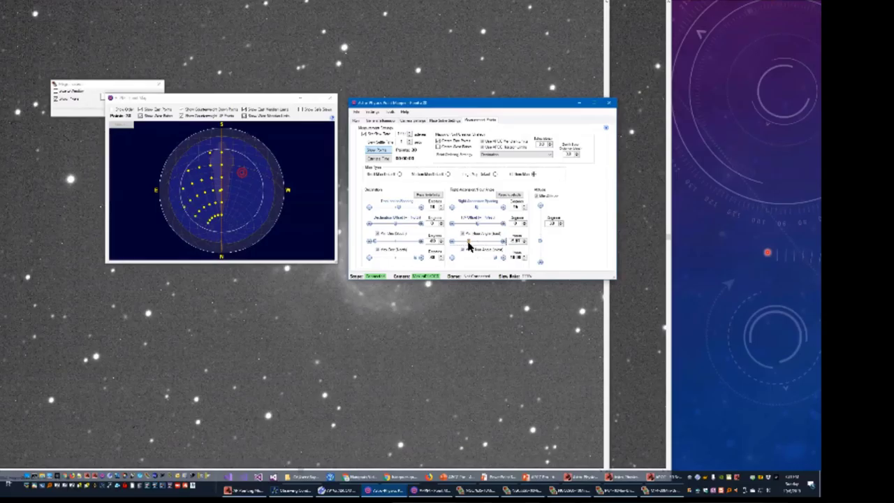
# Limit the mapped declination range to a minimum of -40 and a maximum of 20 degrees.
pyautogui.click(375, 243)
pyautogui.moveTo(375, 243); pyautogui.dragTo(395, 243)
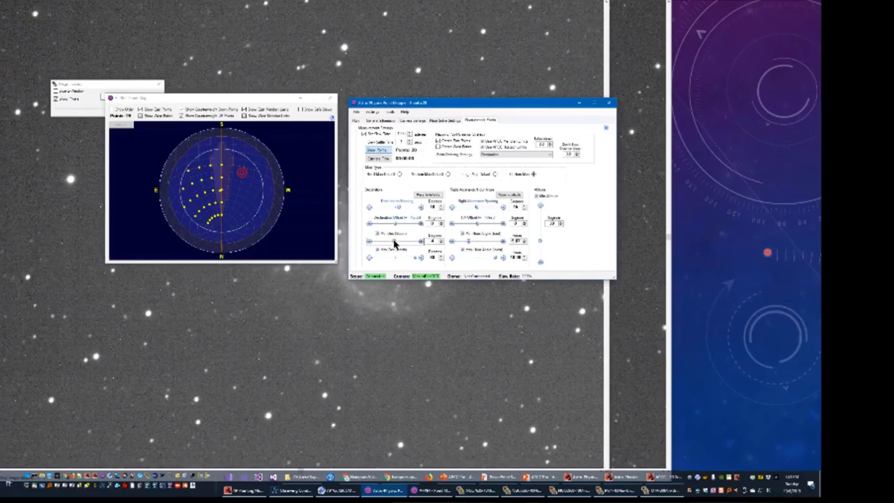
pyautogui.moveTo(395, 243); pyautogui.dragTo(383, 243)
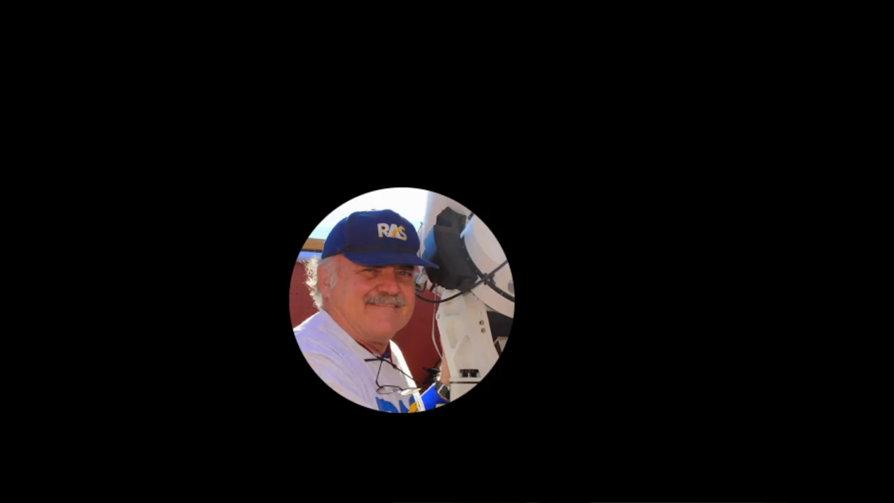
pyautogui.moveTo(400, 260); pyautogui.dragTo(396, 260)
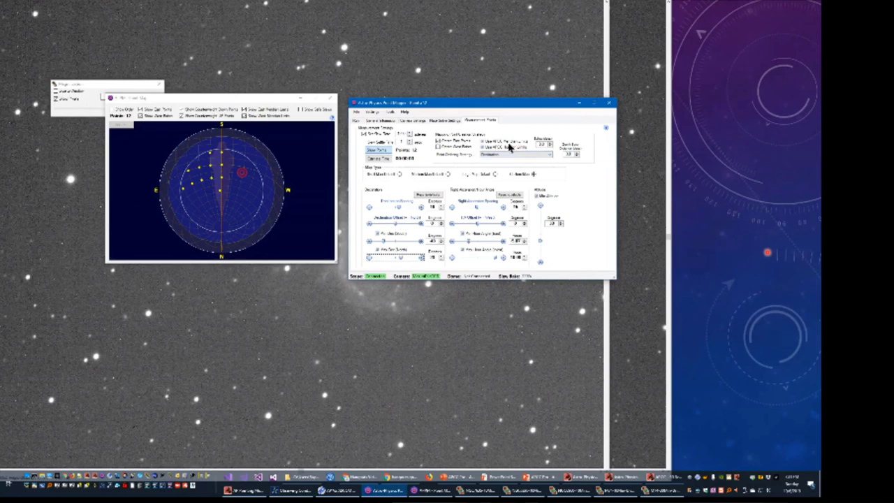
pyautogui.click(358, 112)
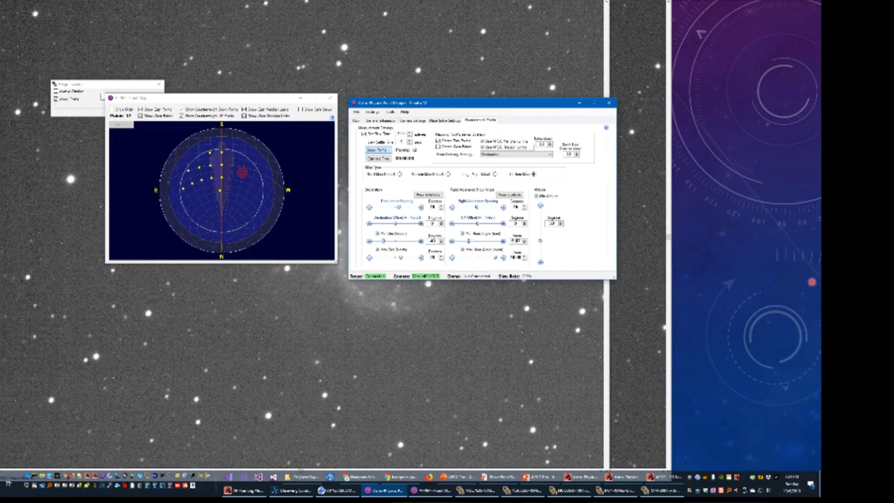
pyautogui.click(812, 281)
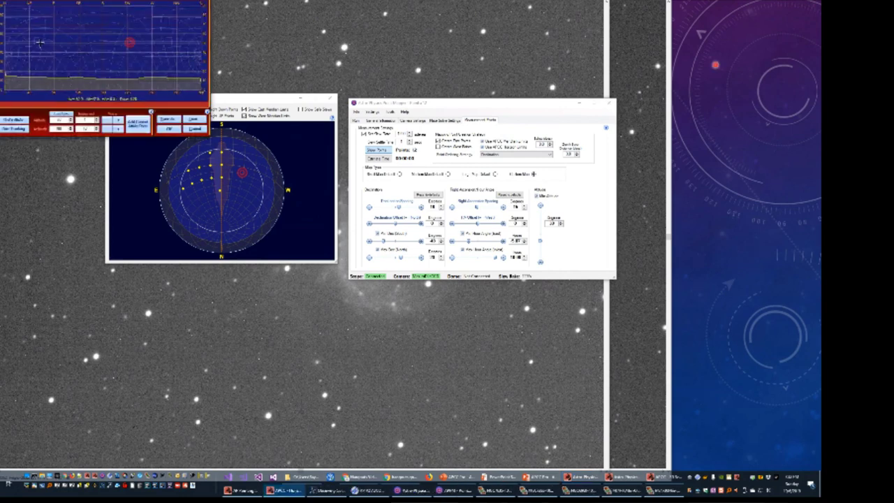
# Draw a raised section in the APCC horizon profile and refresh the meridian and horizon limits in Point Mapper from APCC.
pyautogui.moveTo(50, 70)
pyautogui.mouseDown()
pyautogui.moveTo(85, 55)
pyautogui.moveTo(82, 35)
pyautogui.moveTo(103, 75)
pyautogui.mouseUp()
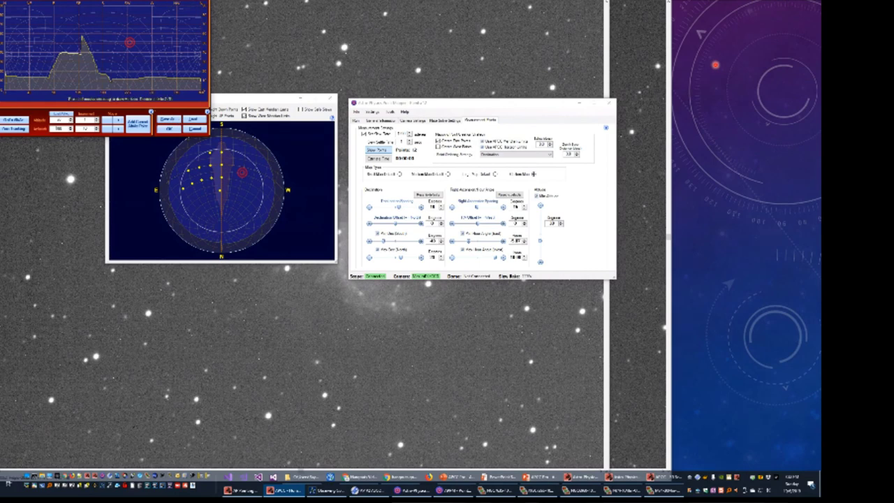
pyautogui.press('Return')
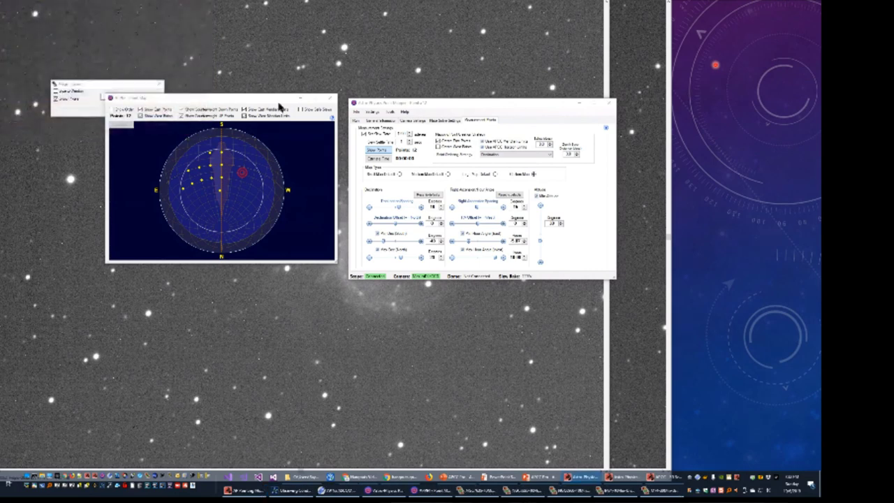
pyautogui.click(368, 116)
pyautogui.click(368, 113)
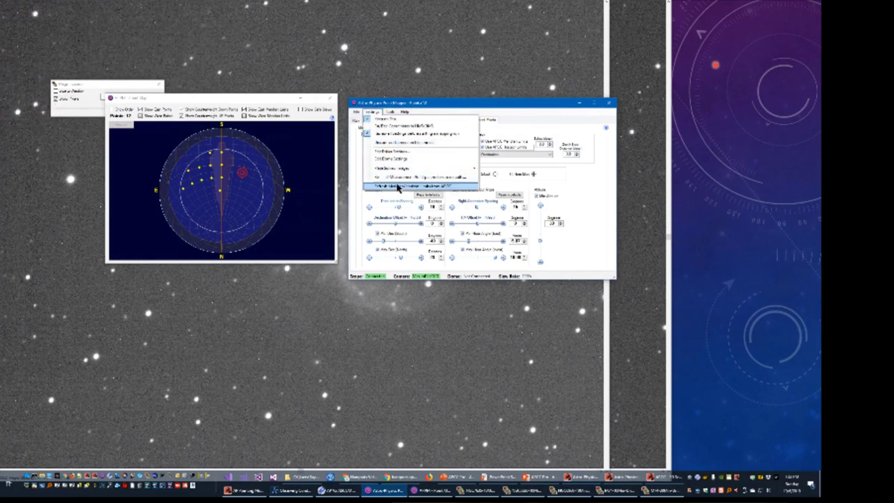
pyautogui.click(396, 186)
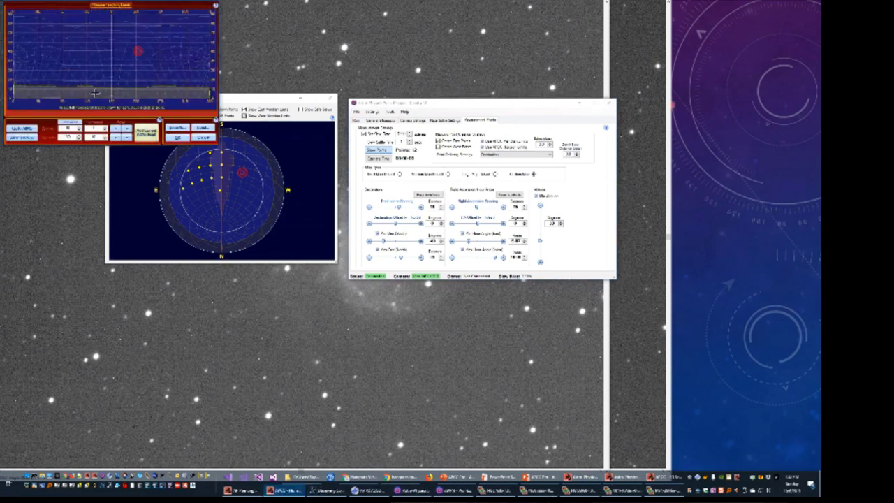
# Draw a tall peak in the middle of the APCC horizon profile, around due south.
pyautogui.moveTo(86, 87)
pyautogui.mouseDown()
pyautogui.moveTo(117, 69)
pyautogui.moveTo(133, 88)
pyautogui.mouseUp()
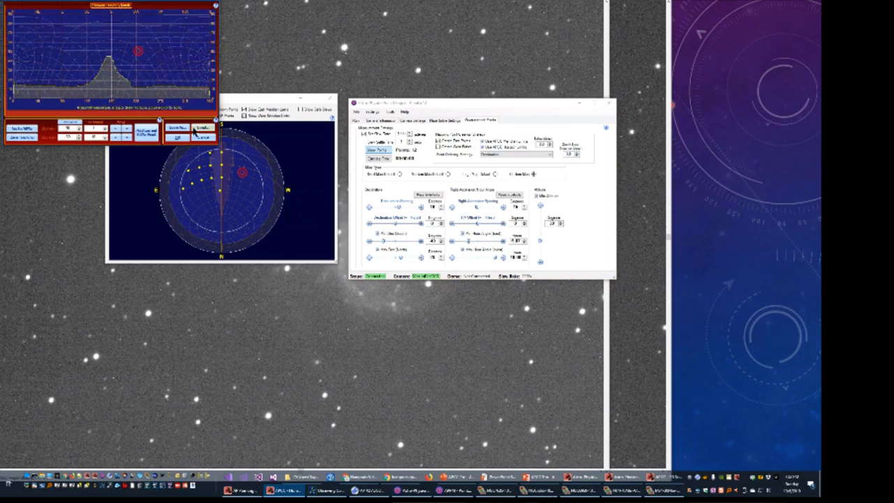
pyautogui.click(178, 129)
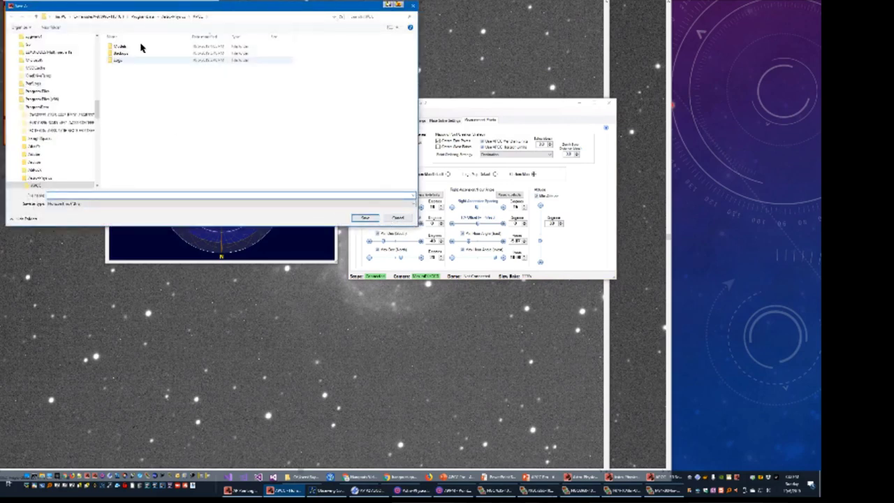
pyautogui.moveTo(174, 10); pyautogui.dragTo(356, 67)
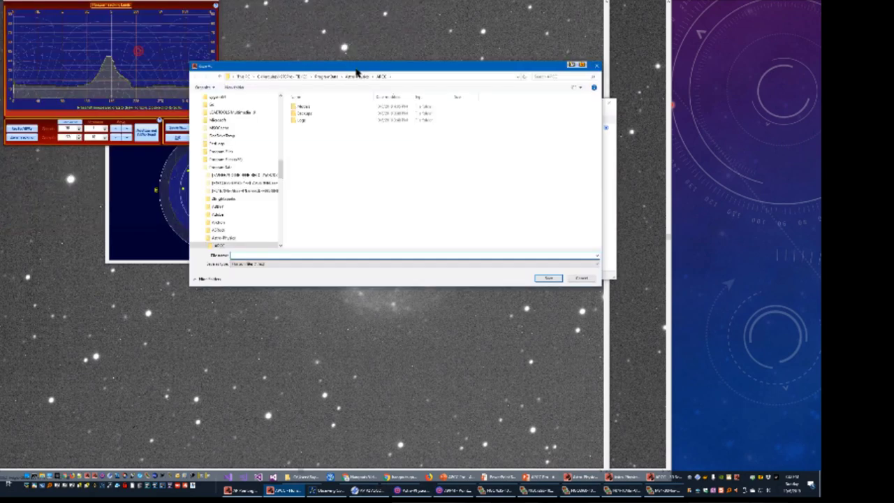
pyautogui.click(579, 277)
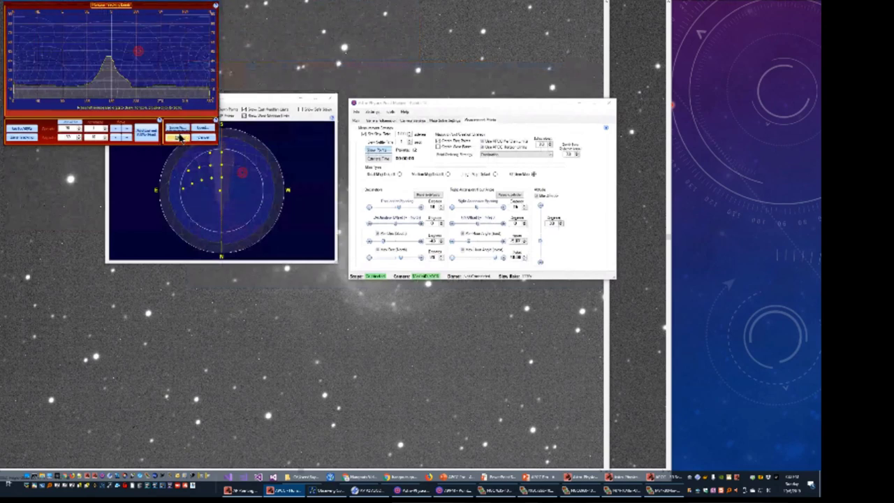
# Accept the edited horizon profile and refresh the meridian and horizon limits in Point Mapper from APCC.
pyautogui.click(179, 137)
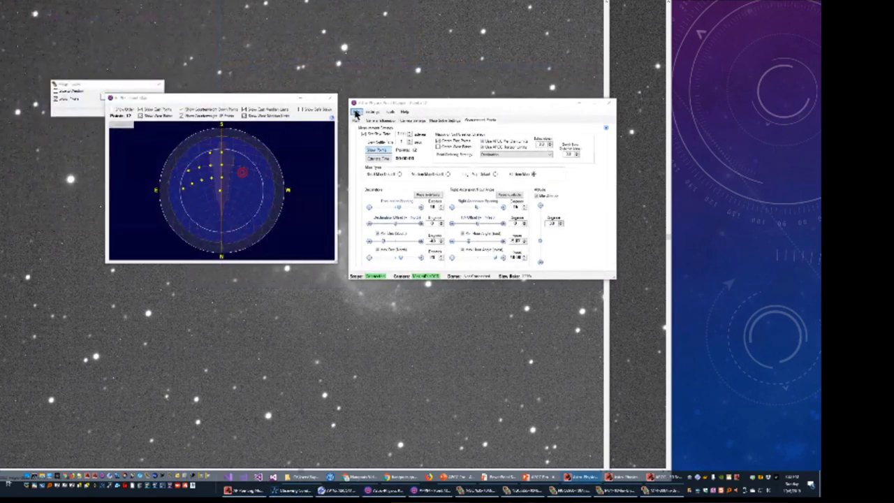
pyautogui.click(355, 114)
pyautogui.click(370, 111)
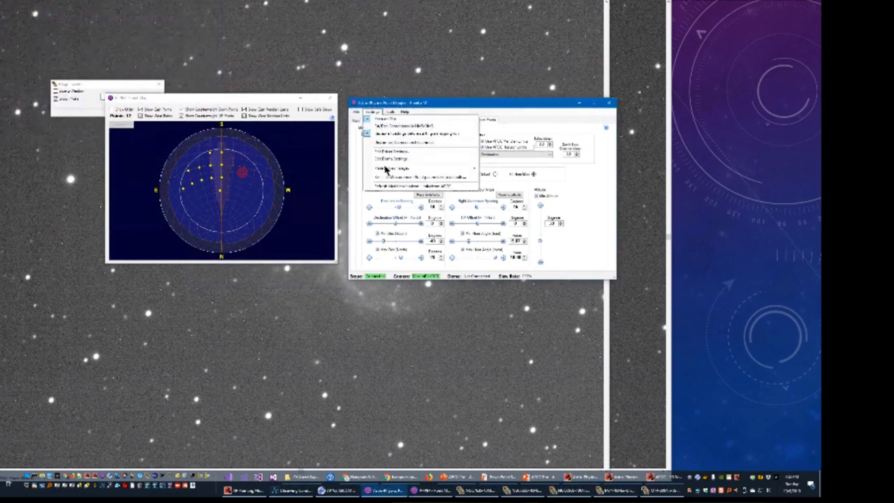
pyautogui.click(389, 187)
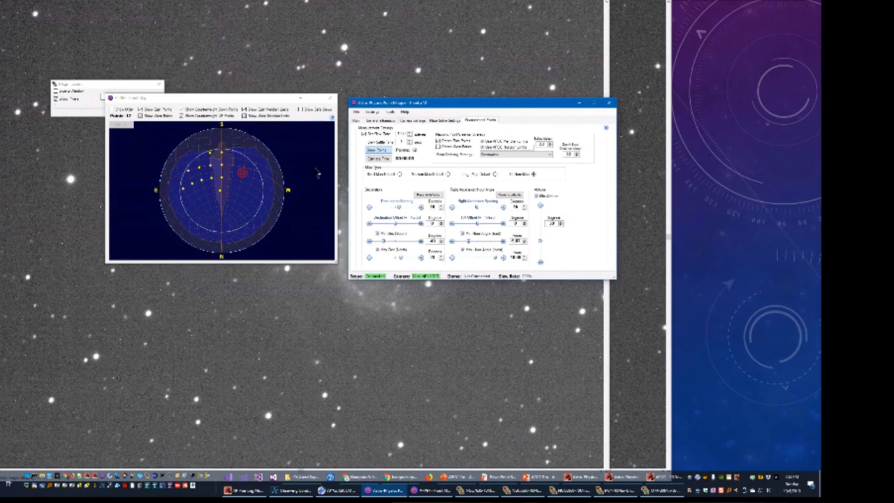
# Toggle the APCC horizon limits off and back on, and lower the minimum altitude to 5 degrees.
pyautogui.click(491, 147)
pyautogui.click(492, 148)
pyautogui.moveTo(538, 240); pyautogui.dragTo(542, 257)
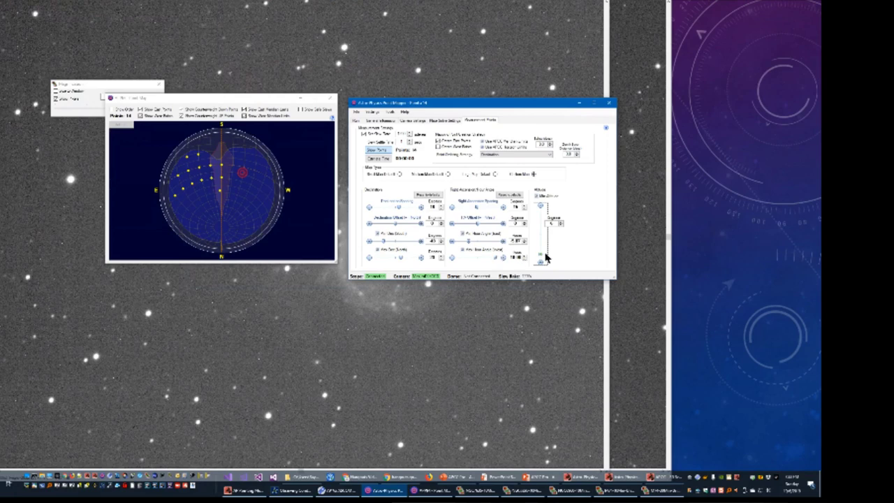
pyautogui.moveTo(543, 259)
pyautogui.mouseDown()
pyautogui.moveTo(542, 245)
pyautogui.moveTo(542, 260)
pyautogui.mouseUp()
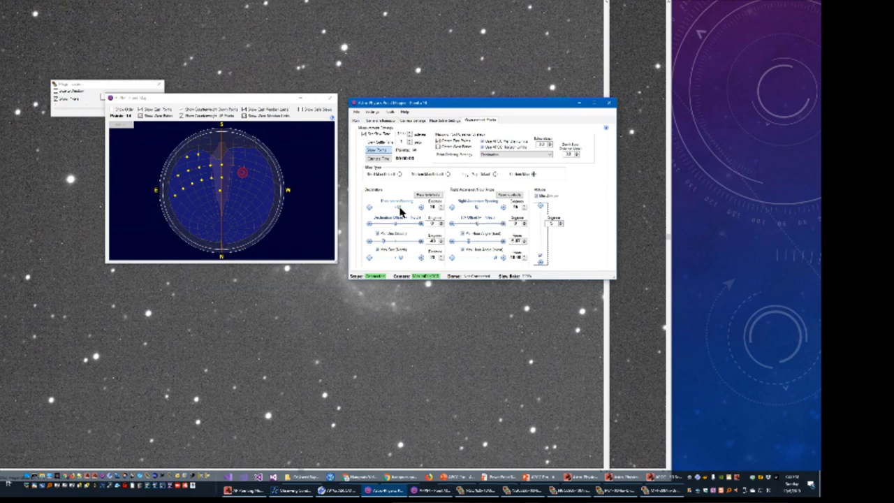
# Reduce the declination spacing and the right ascension spacing to create a much denser grid of measurement points.
pyautogui.moveTo(400, 207); pyautogui.dragTo(381, 216)
pyautogui.moveTo(474, 208); pyautogui.dragTo(463, 213)
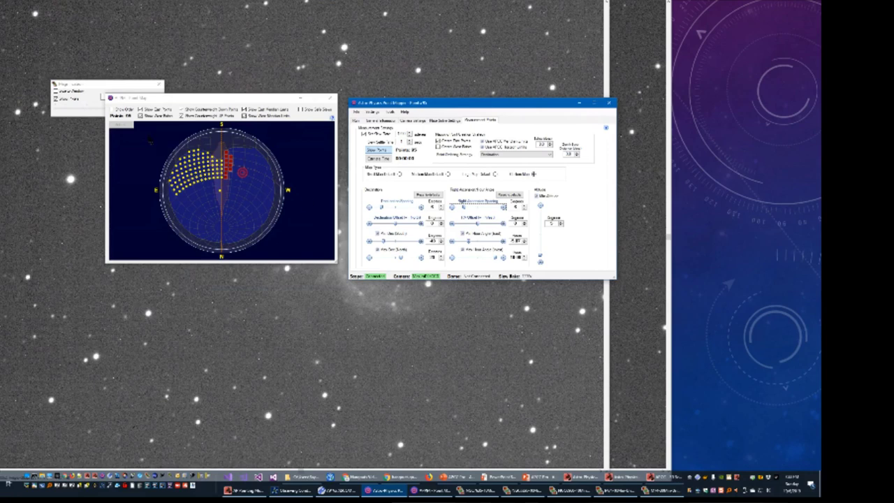
# Show the measurement order on the point map and run its slew animation to preview the sequence of points.
pyautogui.click(122, 110)
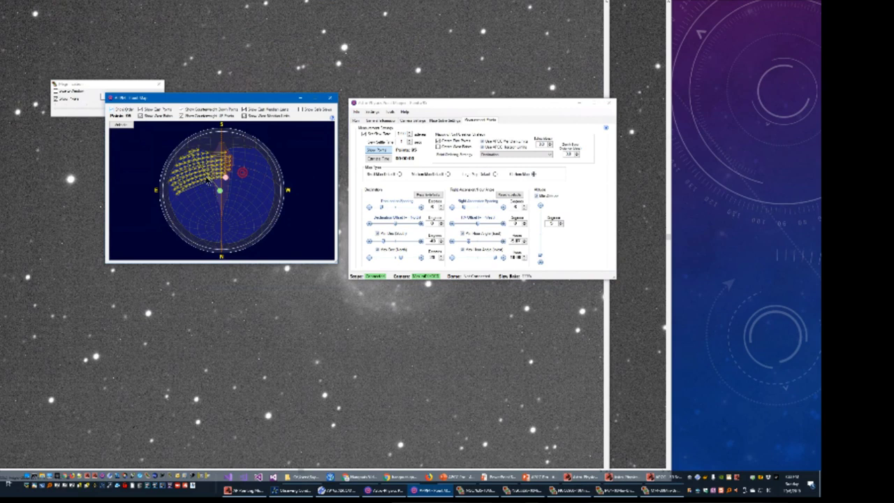
pyautogui.click(122, 125)
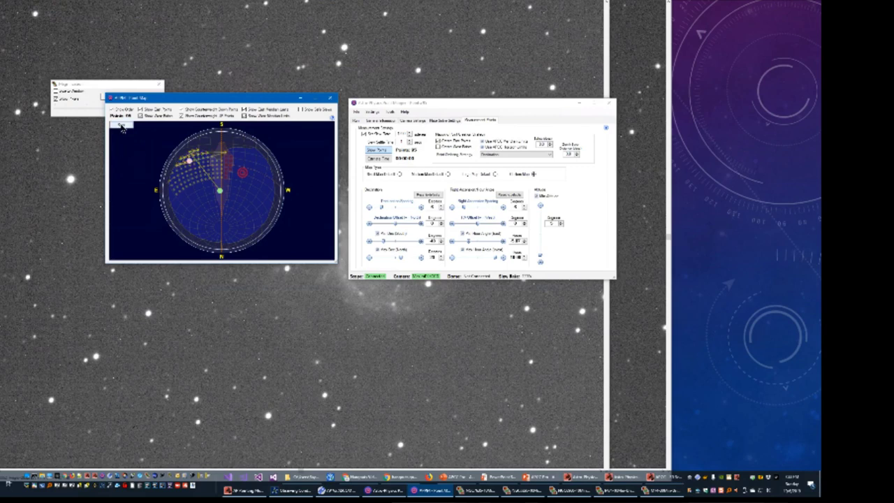
pyautogui.click(122, 125)
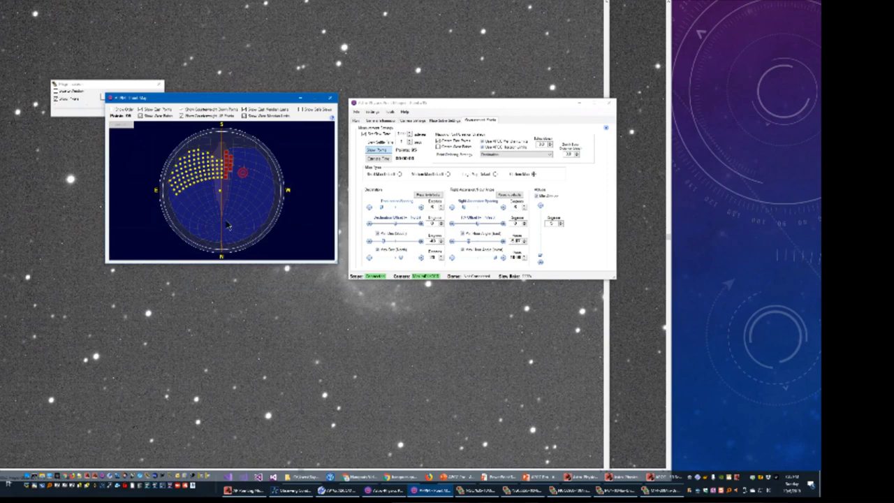
# Move the Point Mapper window aside and switch to the AP pointing model window with its terms and graphs.
pyautogui.moveTo(403, 103); pyautogui.dragTo(408, 50)
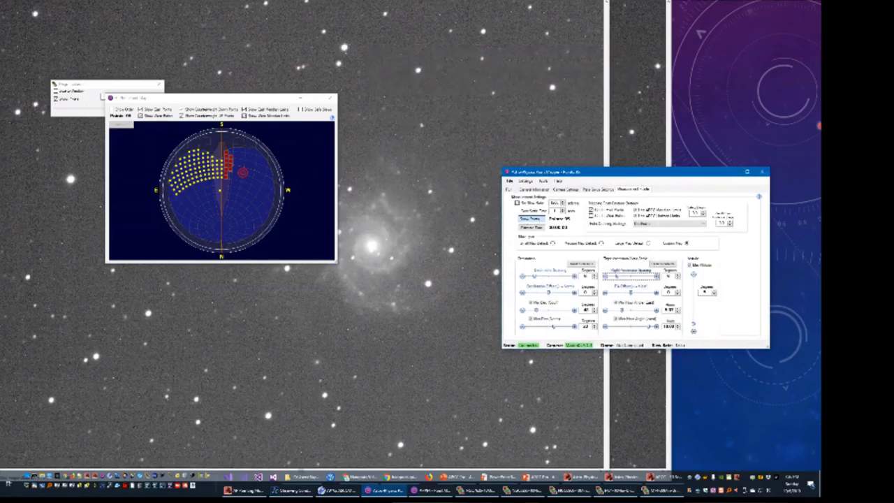
pyautogui.click(243, 490)
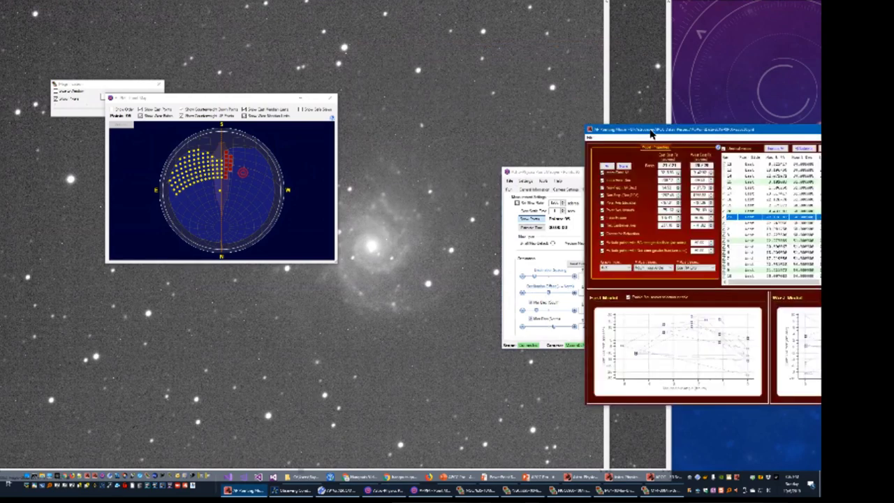